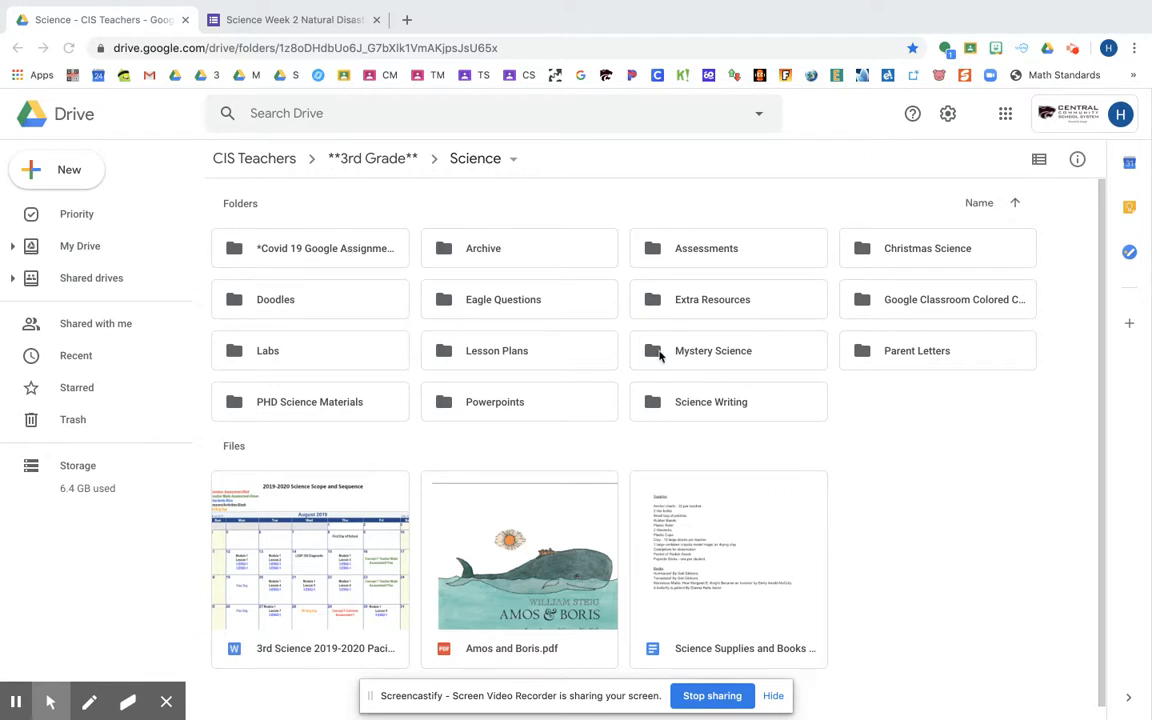
# - Make a copy of the Science Week 2 Natural Disasters form in the Week 2 folder of *Covid 19 Google Assignments
pyautogui.doubleClick(334, 256)
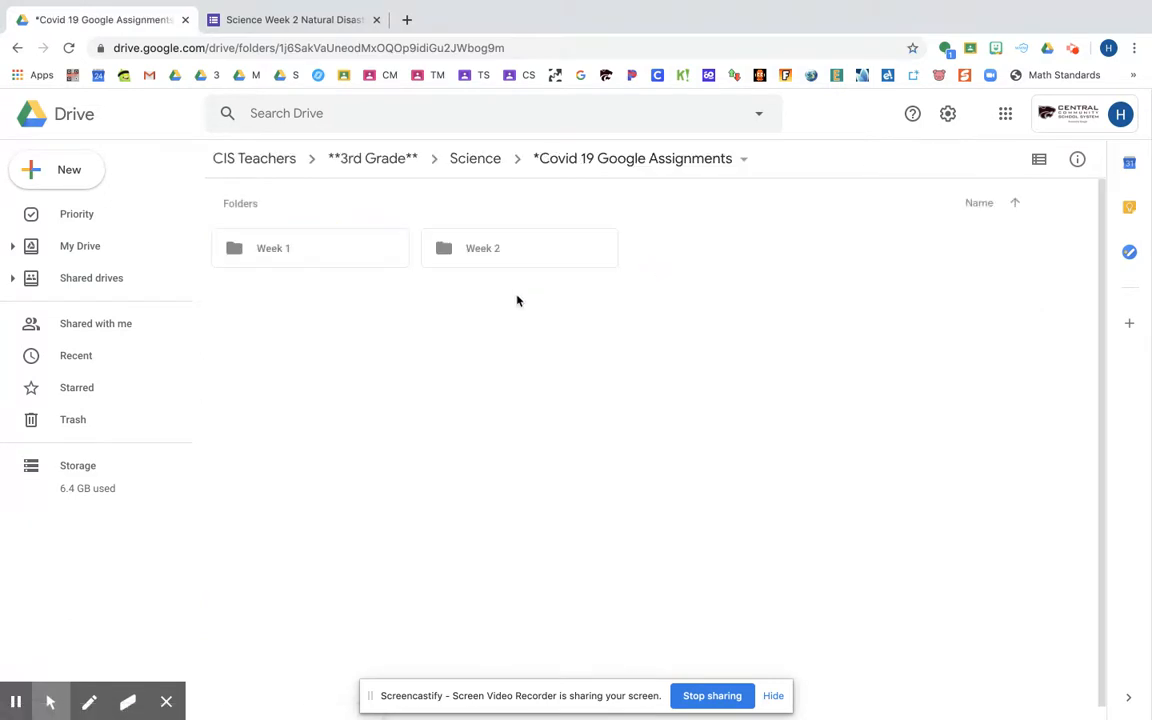
pyautogui.doubleClick(506, 251)
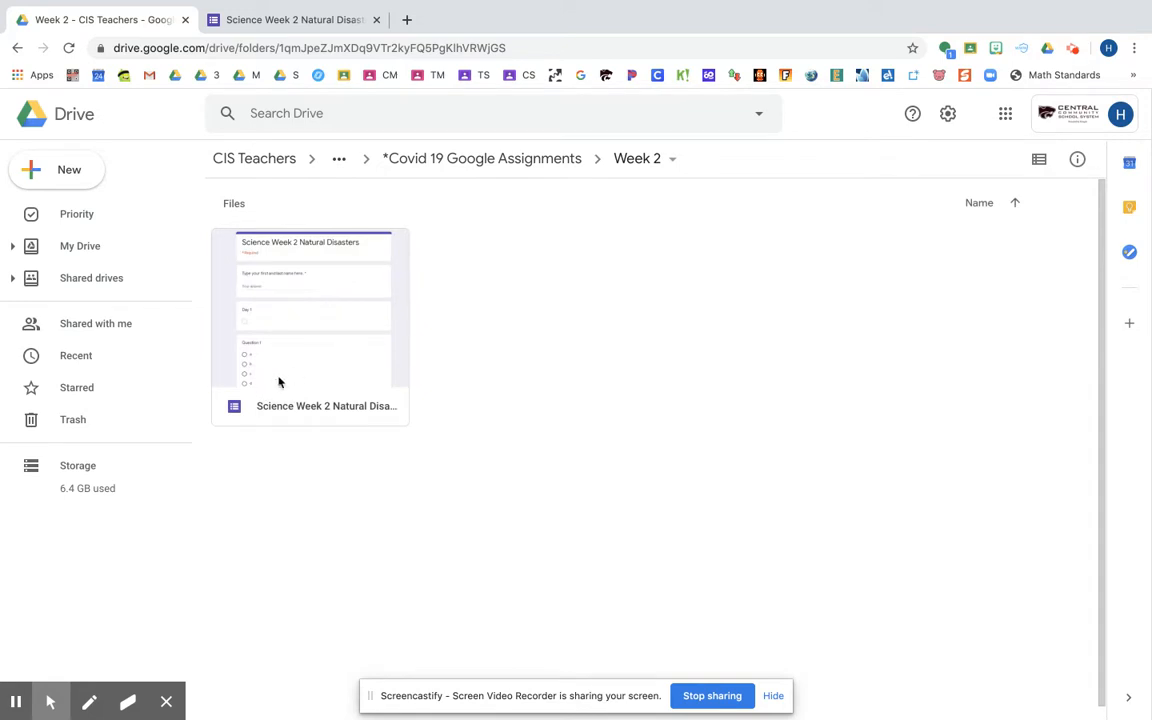
pyautogui.rightClick(334, 343)
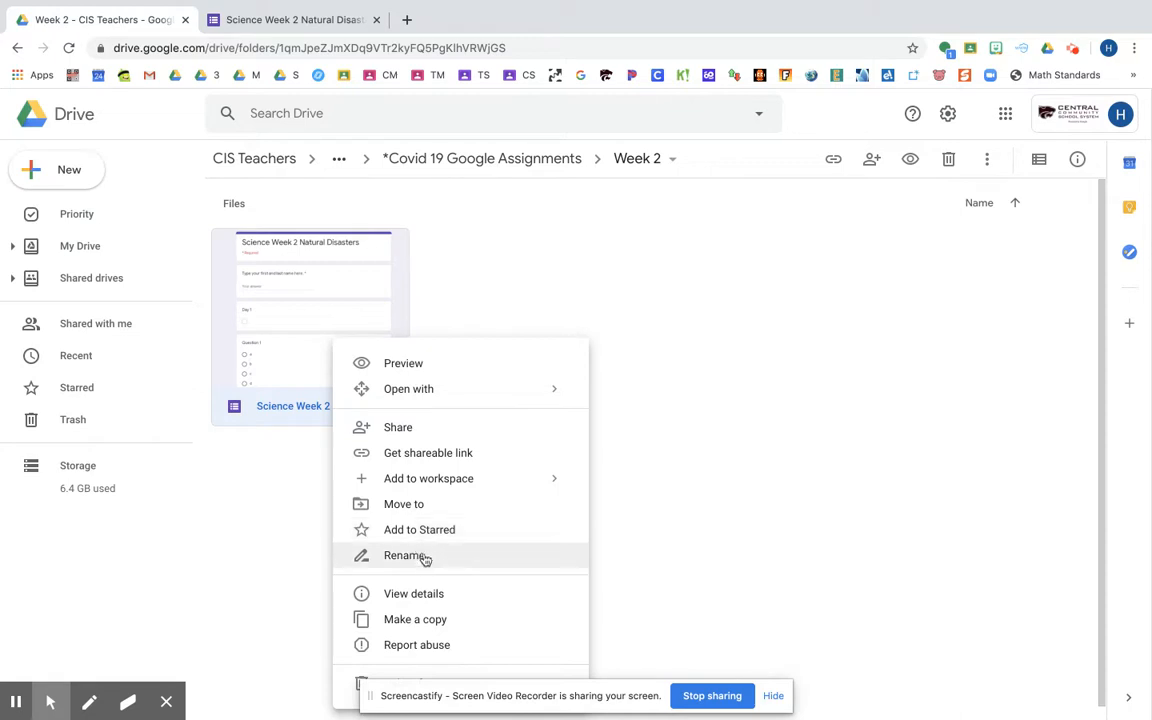
pyautogui.click(418, 627)
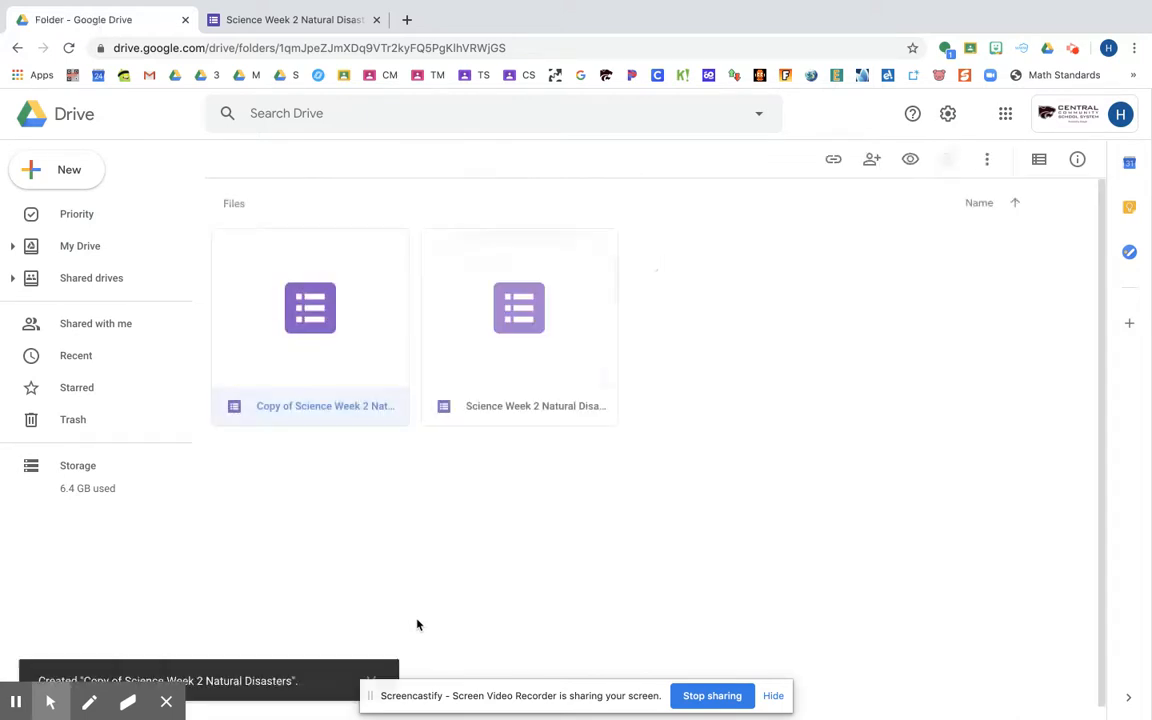
# - Rename the copied form, replacing "Copy of" with the teacher's last name before "Science Week 2 Natural Disasters"
pyautogui.rightClick(306, 406)
pyautogui.moveTo(308, 408)
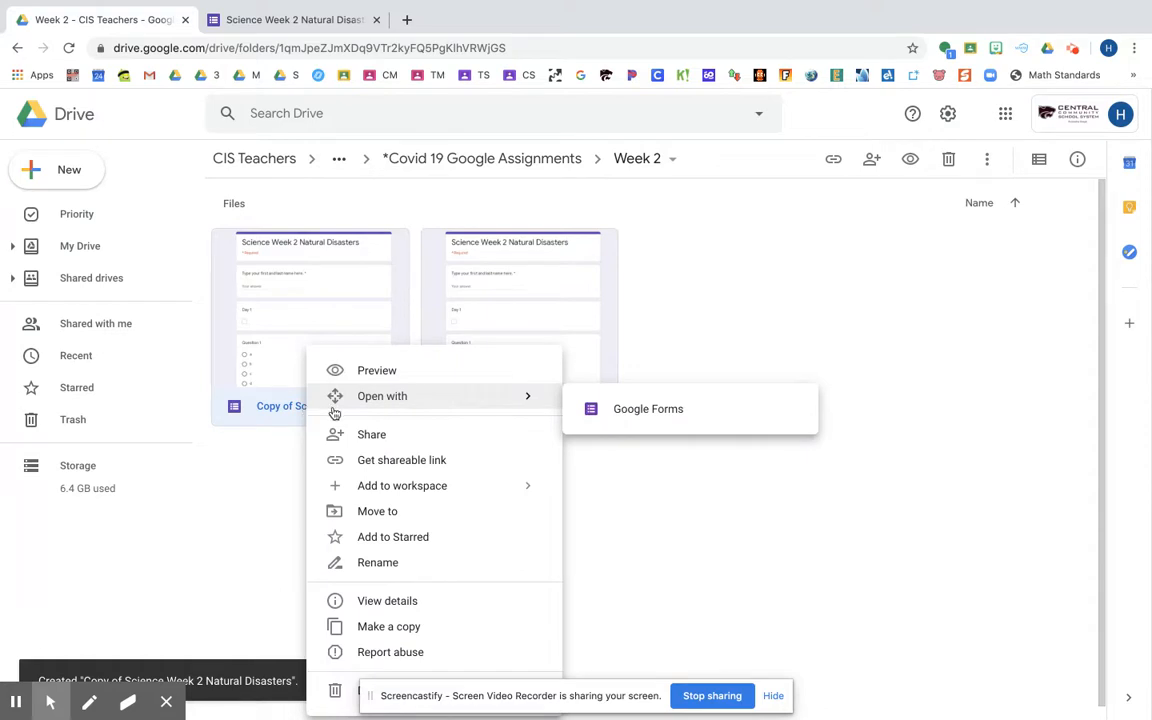
pyautogui.click(375, 565)
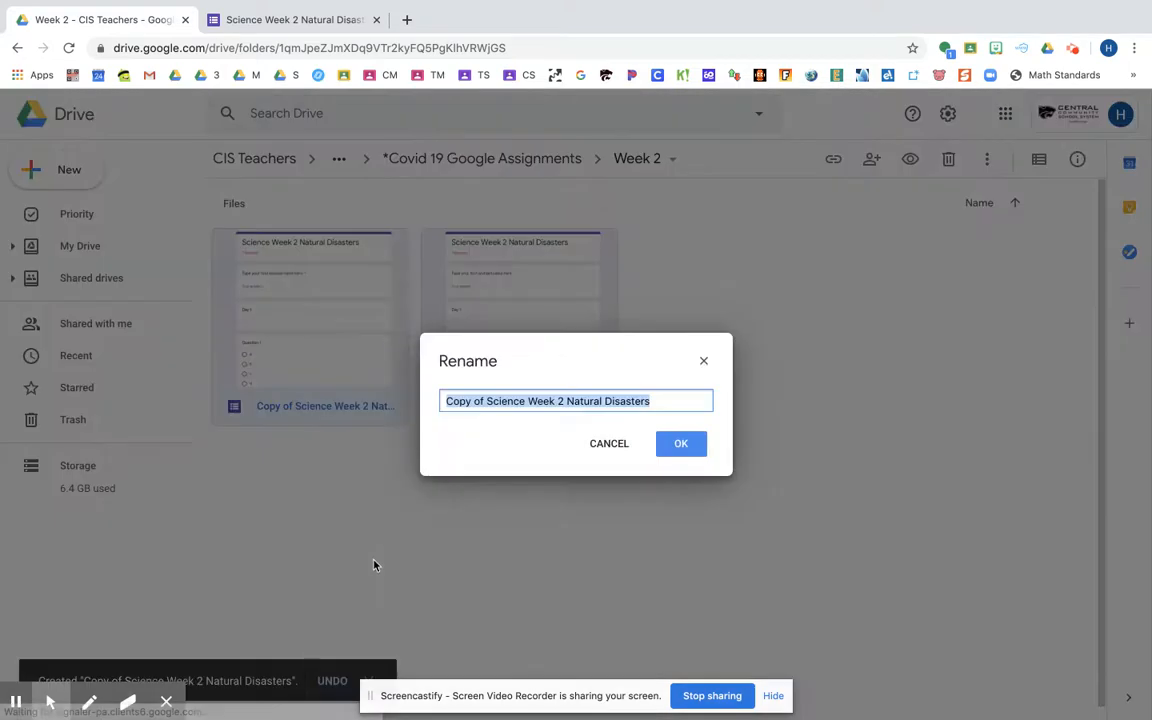
pyautogui.click(490, 403)
pyautogui.press('BackSpace')
pyautogui.press('BackSpace')
pyautogui.press('BackSpace')
pyautogui.press('BackSpace')
pyautogui.press('BackSpace')
pyautogui.press('BackSpace')
pyautogui.press('BackSpace')
pyautogui.press('BackSpace')
pyautogui.write('Carline')
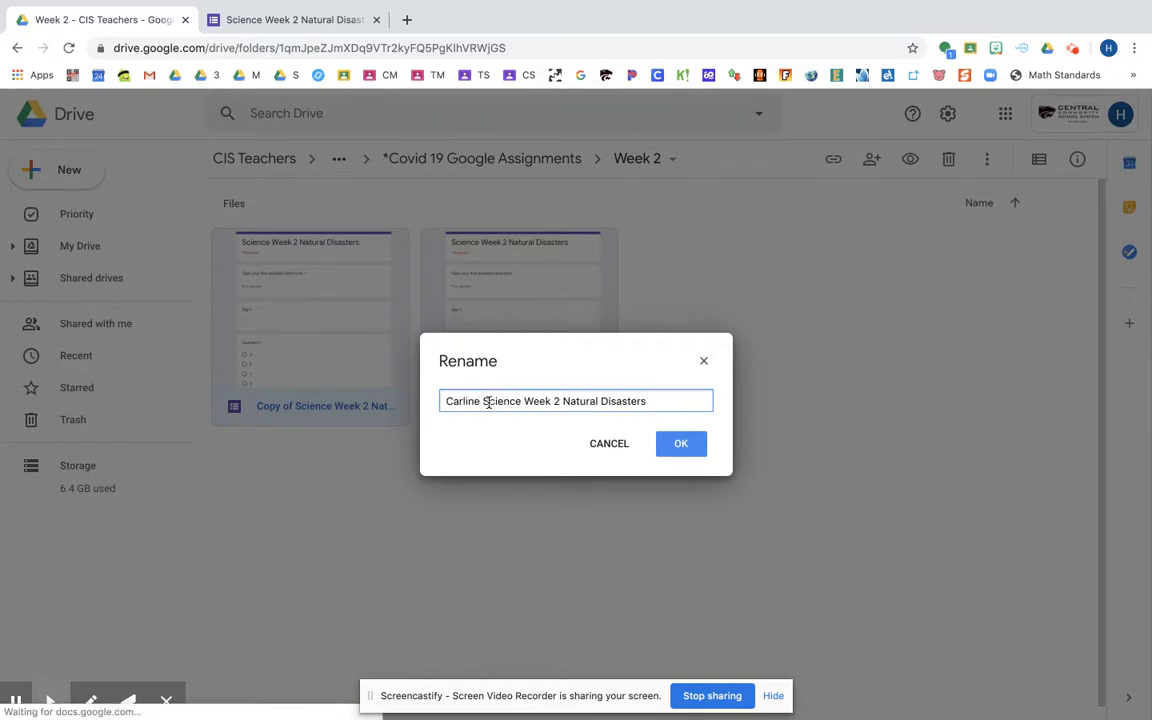
pyautogui.click(694, 450)
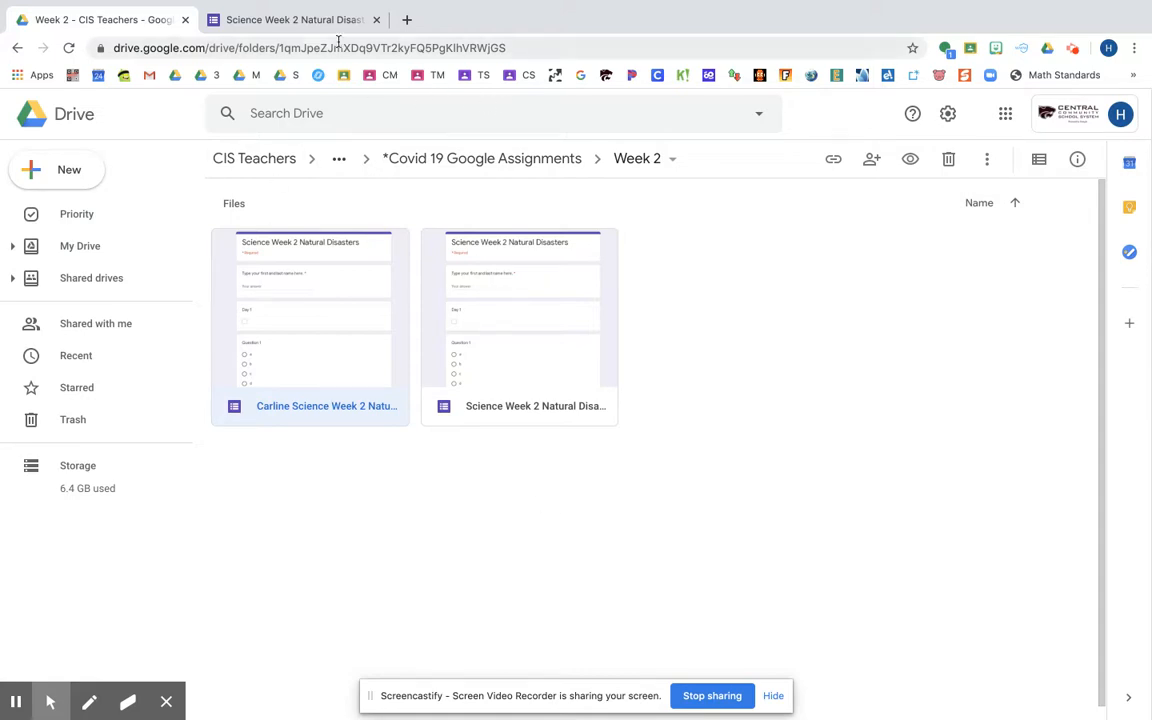
# - Close the original form, switch to Google Classroom and open the CIS 3rd Grade Math/Science class
pyautogui.click(377, 20)
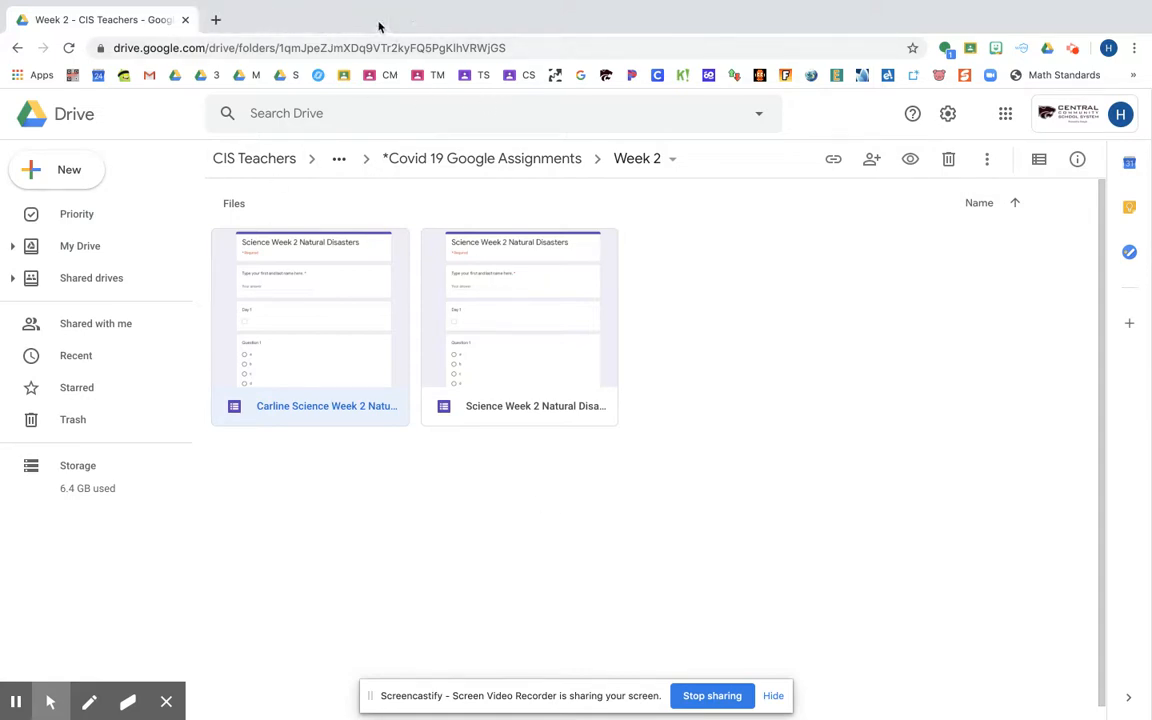
pyautogui.click(344, 80)
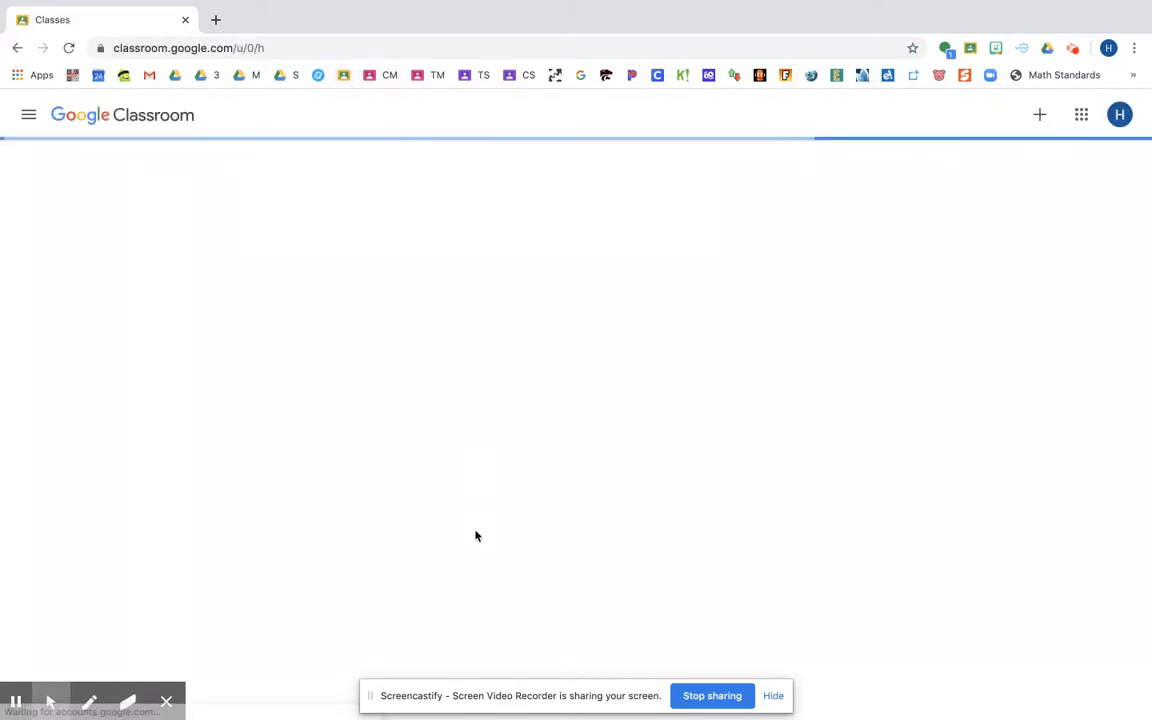
pyautogui.scroll(-2, 700, 525)
pyautogui.scroll(-3, 696, 512)
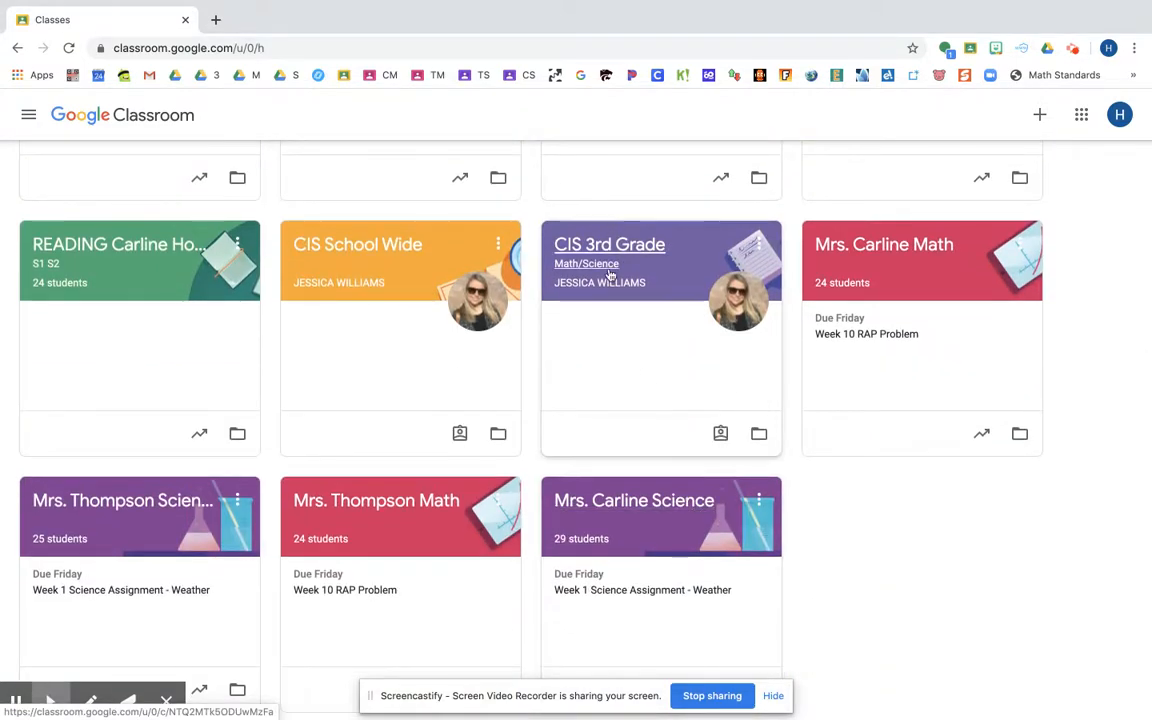
pyautogui.click(612, 250)
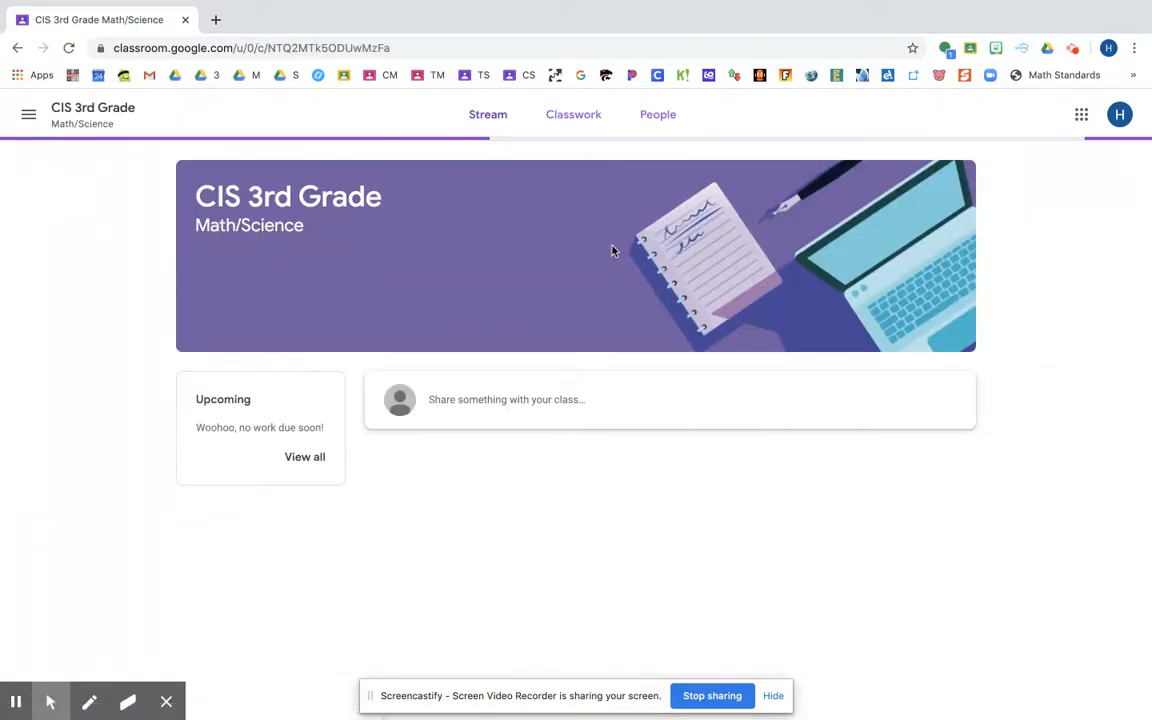
# - Open the Week of 3/30 assignment that has class comments and follow its Hazardous Weather Google Form link
pyautogui.scroll(-2, 612, 250)
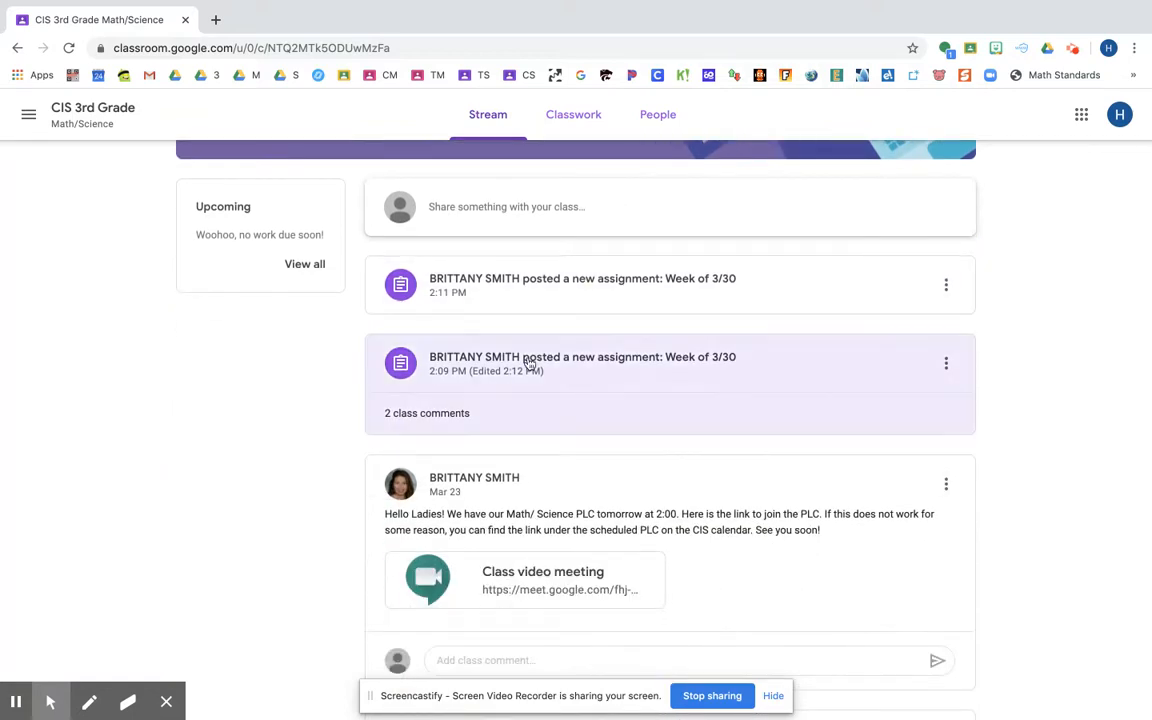
pyautogui.click(568, 363)
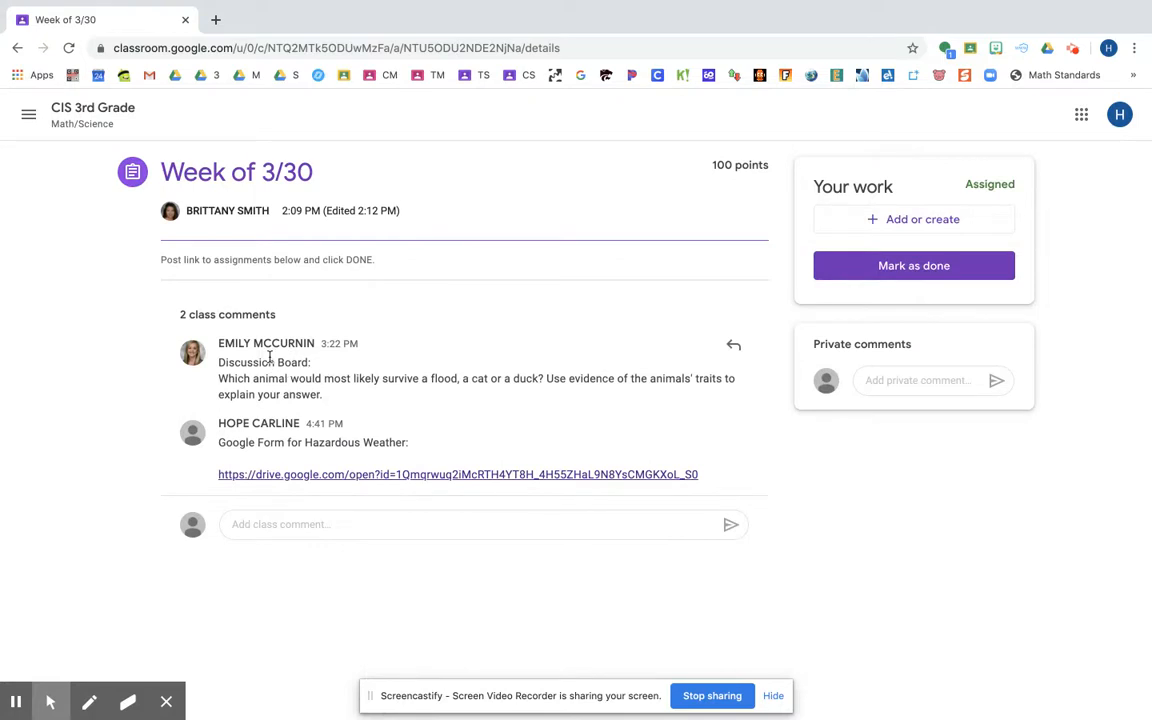
pyautogui.click(360, 476)
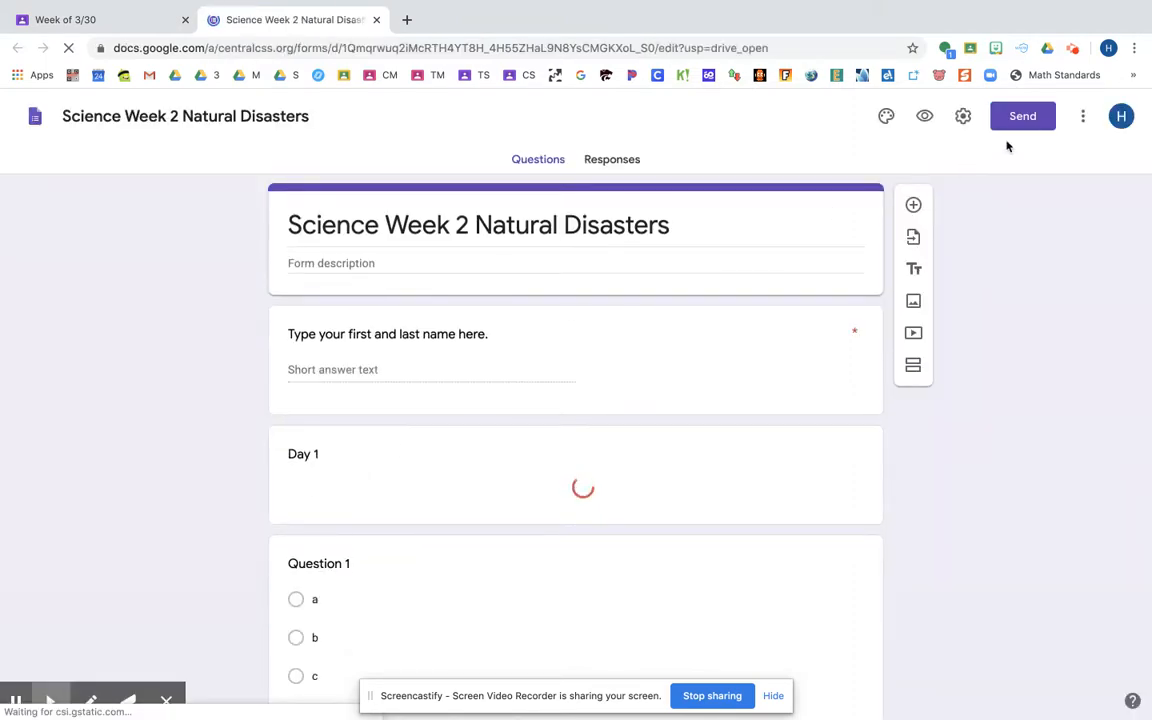
# - Copy the form into the Week 2 folder, replacing "Copy of" in its name with the teacher's last name followed by 2
pyautogui.click(1081, 119)
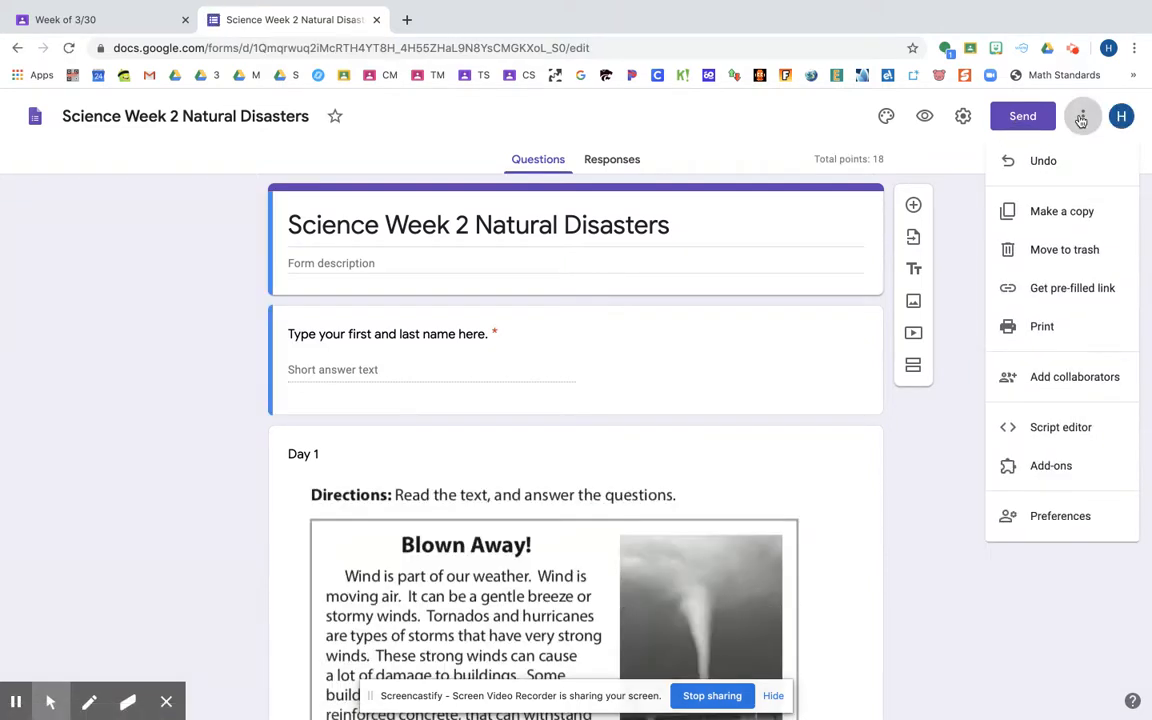
pyautogui.click(1042, 213)
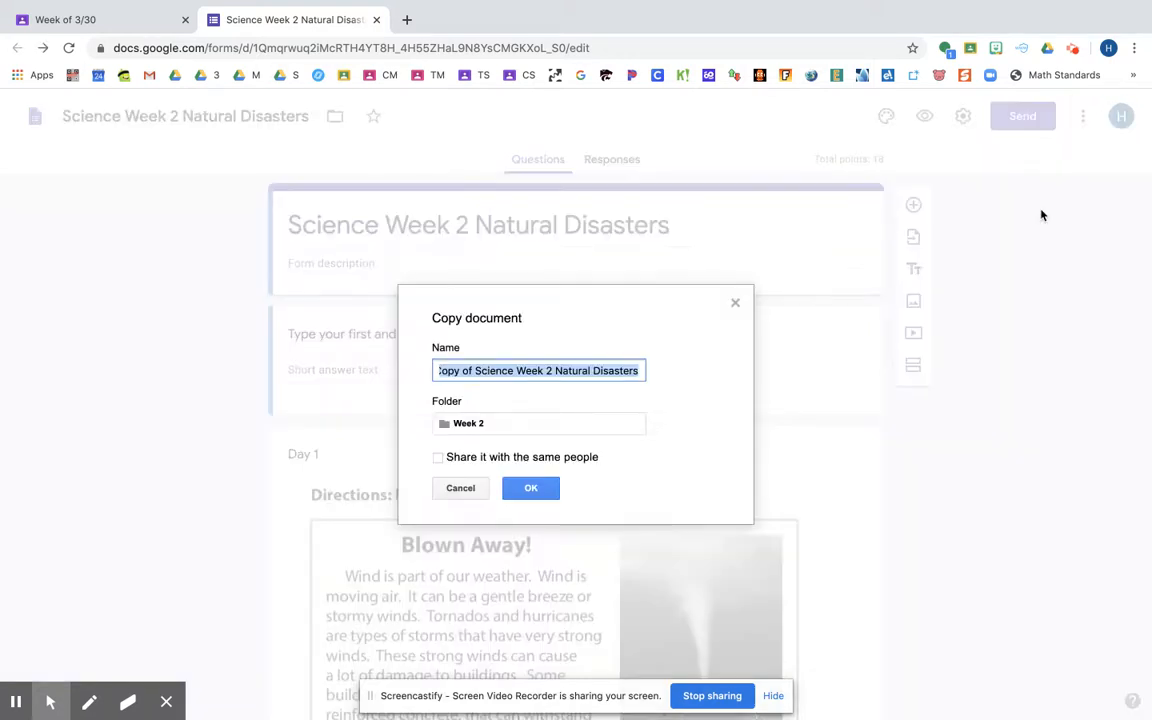
pyautogui.click(475, 372)
pyautogui.press('BackSpace')
pyautogui.press('BackSpace')
pyautogui.press('BackSpace')
pyautogui.press('BackSpace')
pyautogui.press('BackSpace')
pyautogui.press('BackSpace')
pyautogui.press('BackSpace')
pyautogui.press('BackSpace')
pyautogui.write('Carline')
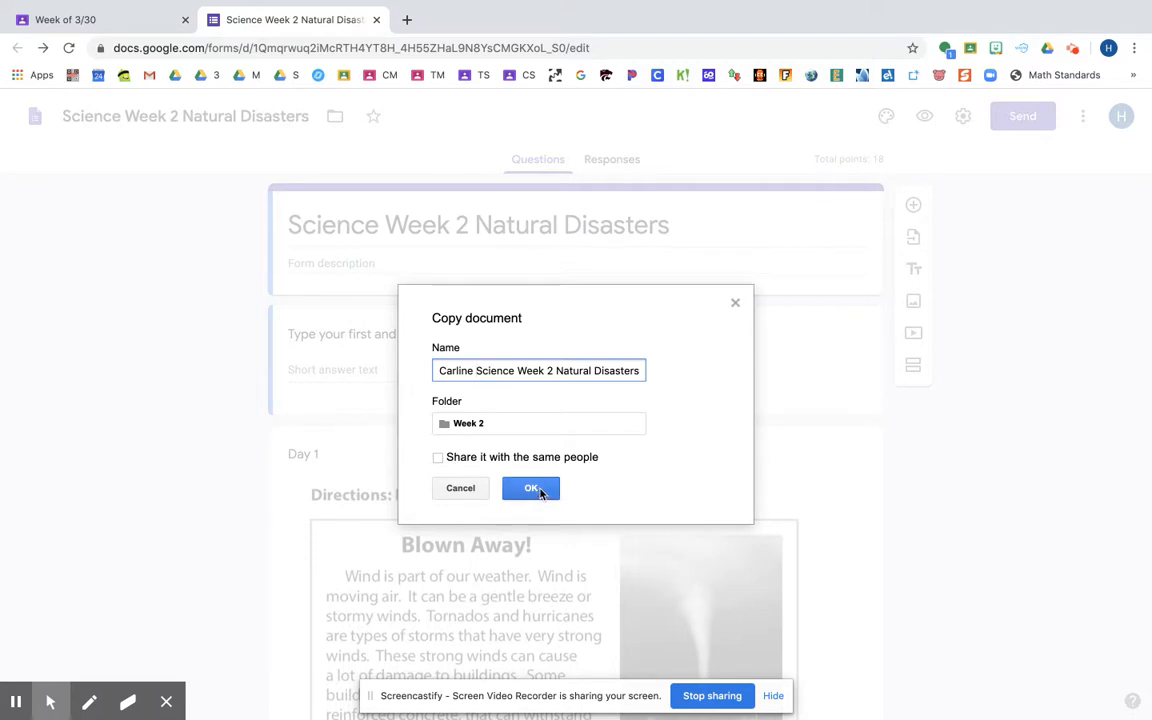
pyautogui.press('BackSpace')
pyautogui.write('2')
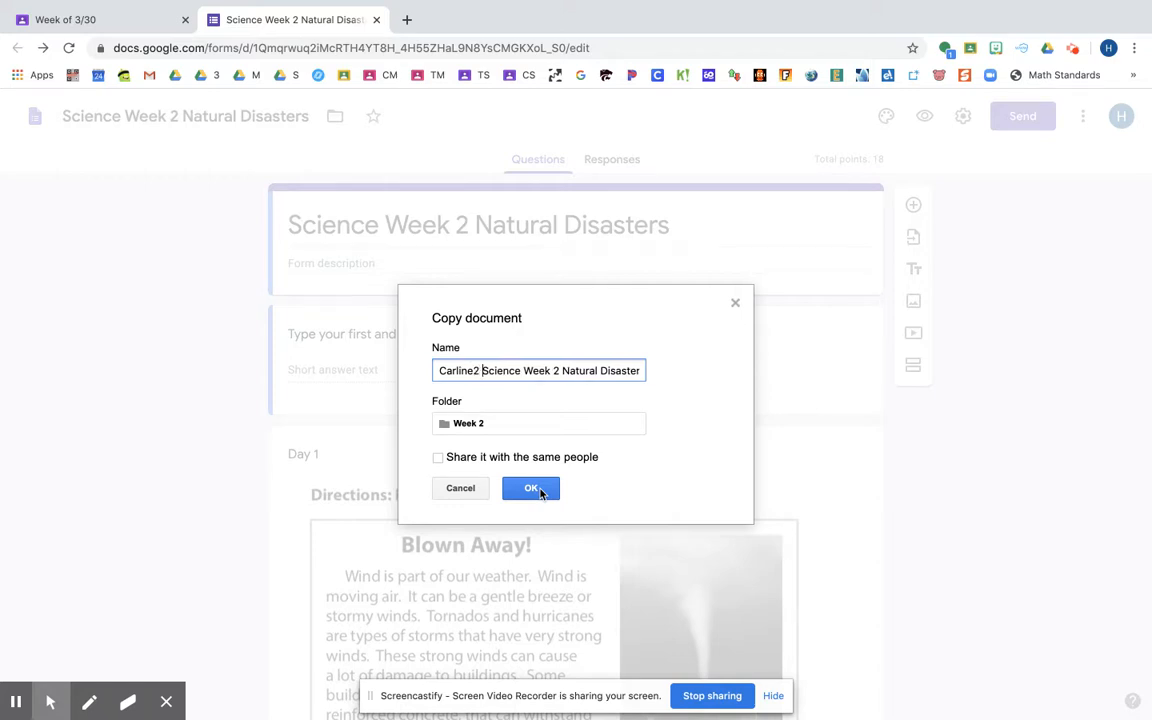
pyautogui.click(540, 490)
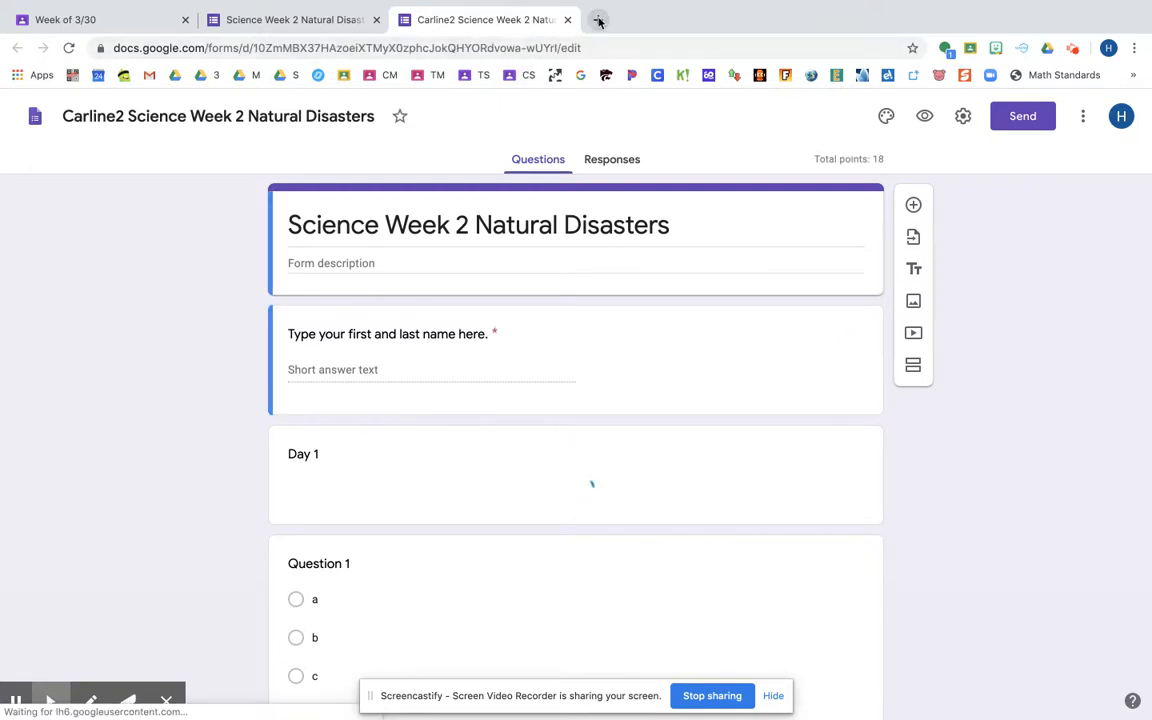
# - Open Google Classroom separately and enter the Practice Class for Videos class
pyautogui.click(598, 20)
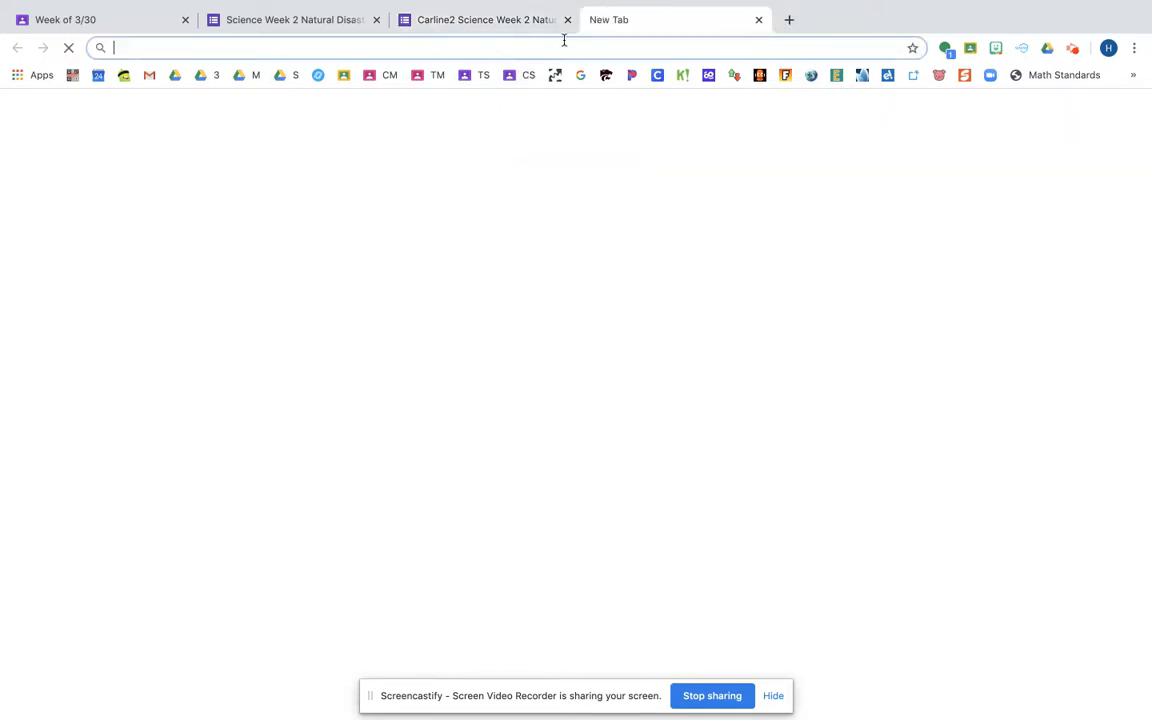
pyautogui.click(344, 76)
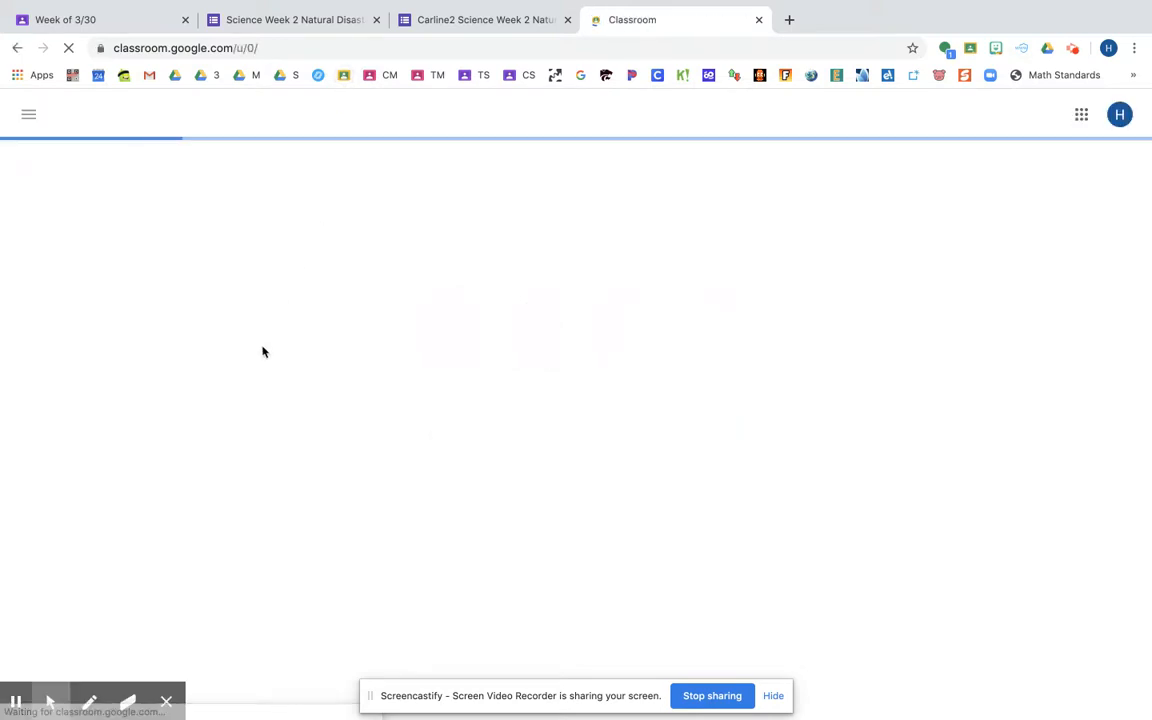
pyautogui.click(154, 452)
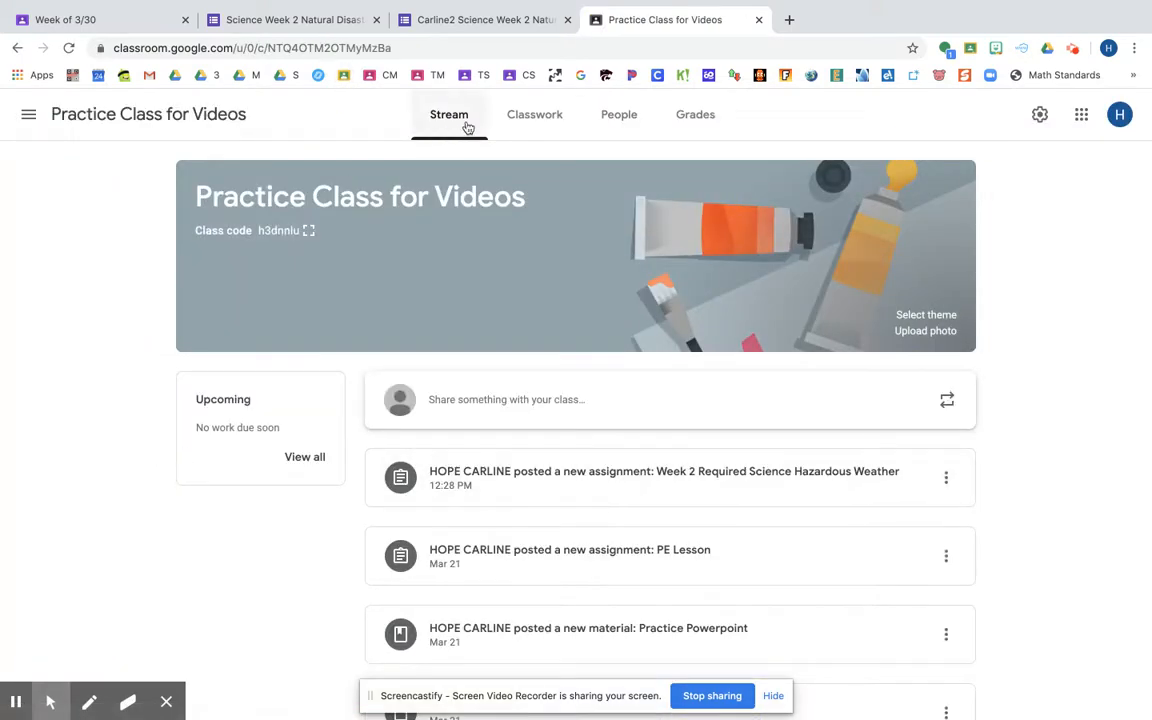
# - Create a new classwork assignment titled "Week 2 Science Assignment"
pyautogui.click(535, 120)
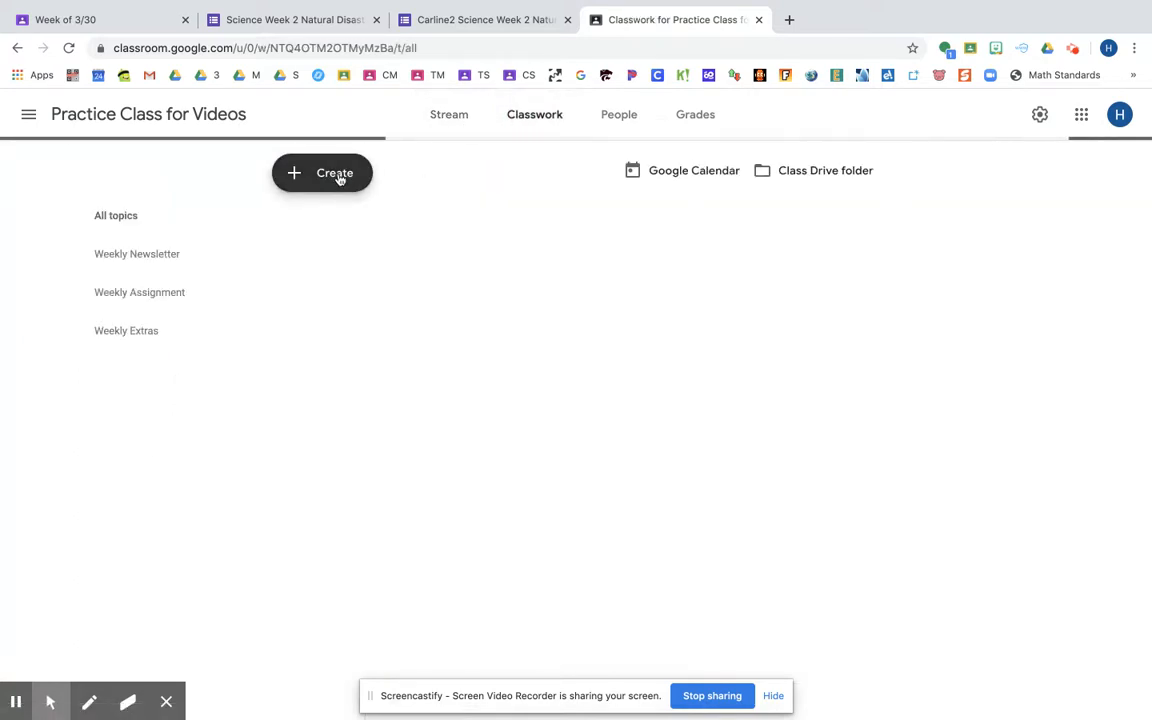
pyautogui.click(337, 175)
pyautogui.click(338, 222)
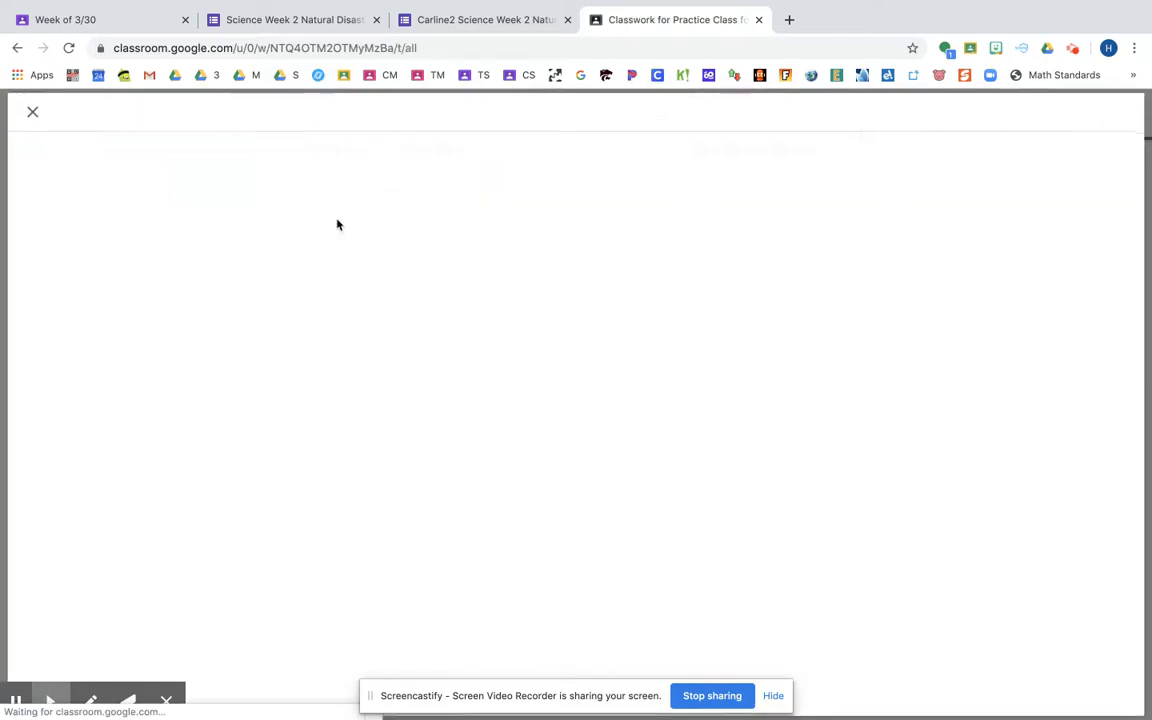
pyautogui.write('Week ')
pyautogui.write('2 Science Assegnment')
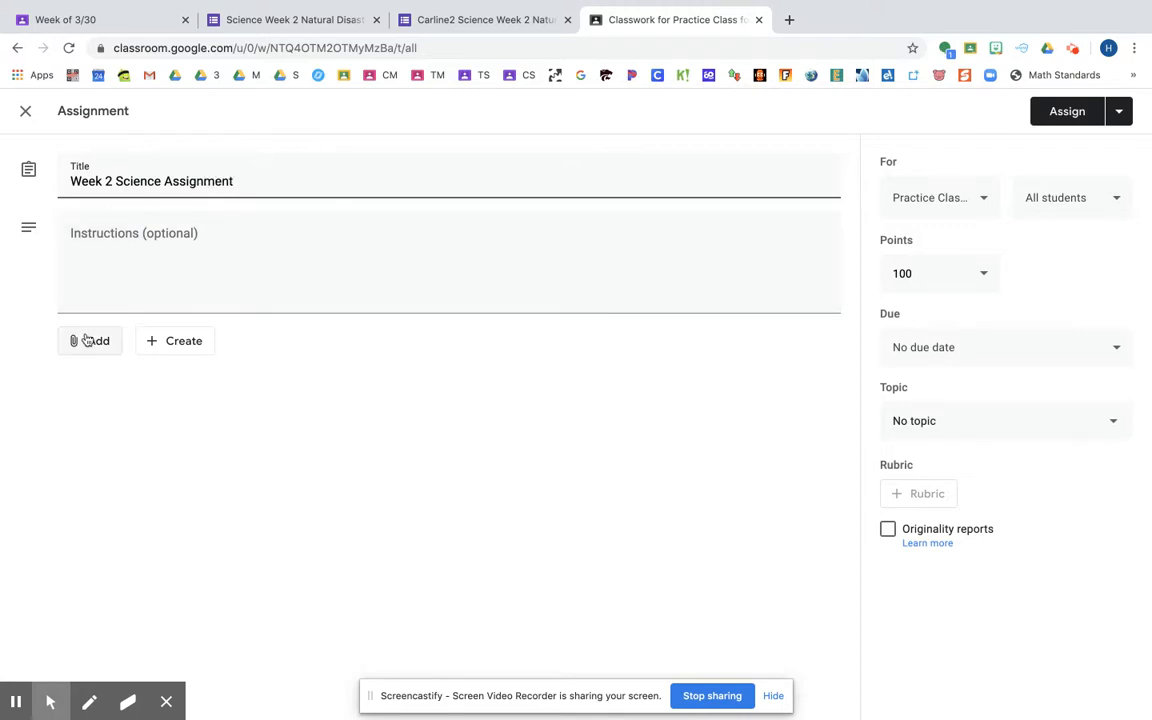
# - Attach the Science Week 2 Natural Disasters form prefixed with the teacher's last name, without the 2, from Google Drive
pyautogui.click(95, 340)
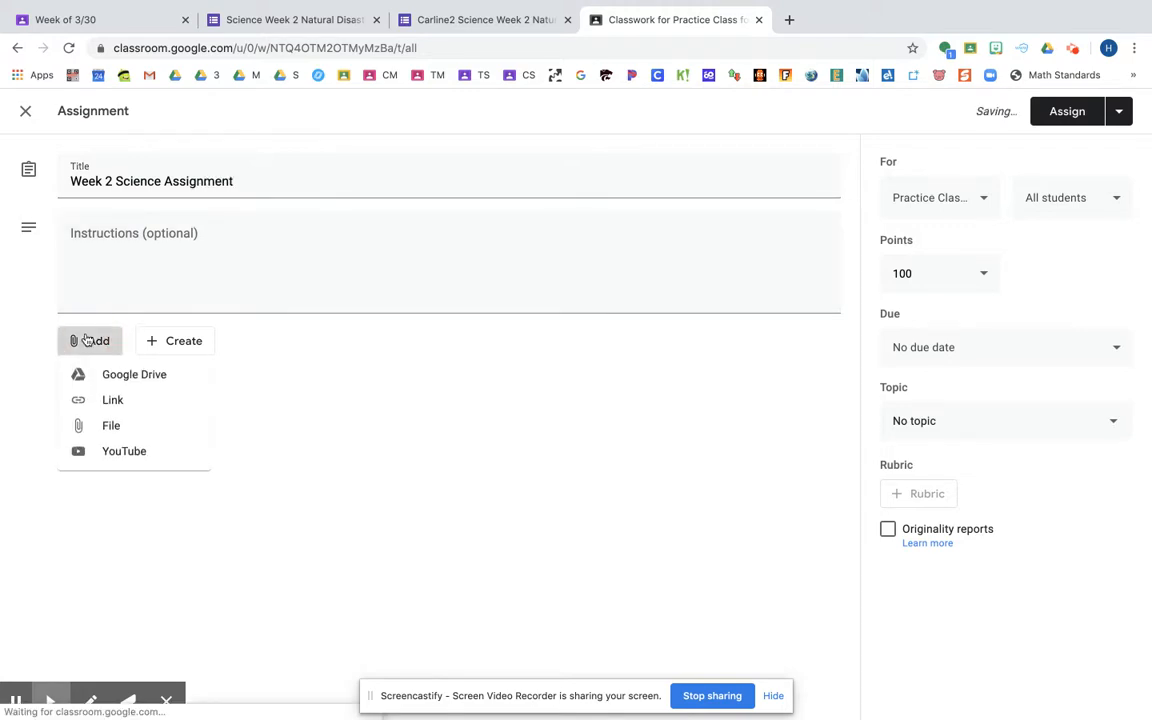
pyautogui.click(110, 379)
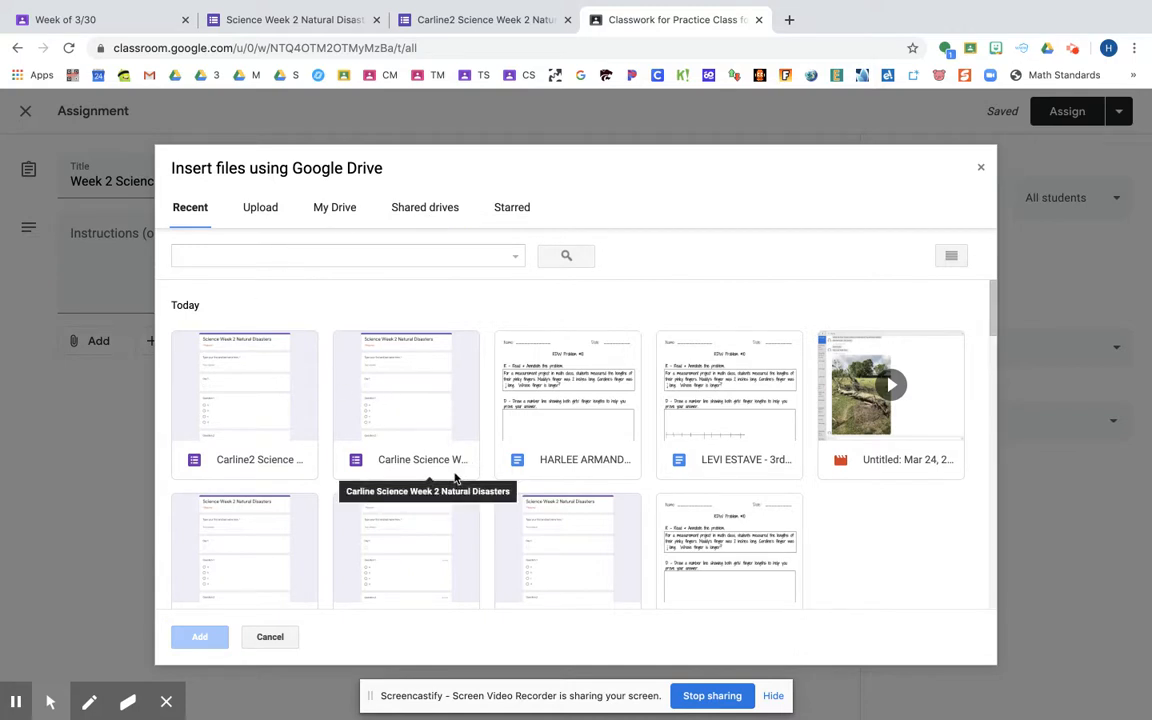
pyautogui.scroll(-3, 455, 480)
pyautogui.scroll(1, 457, 476)
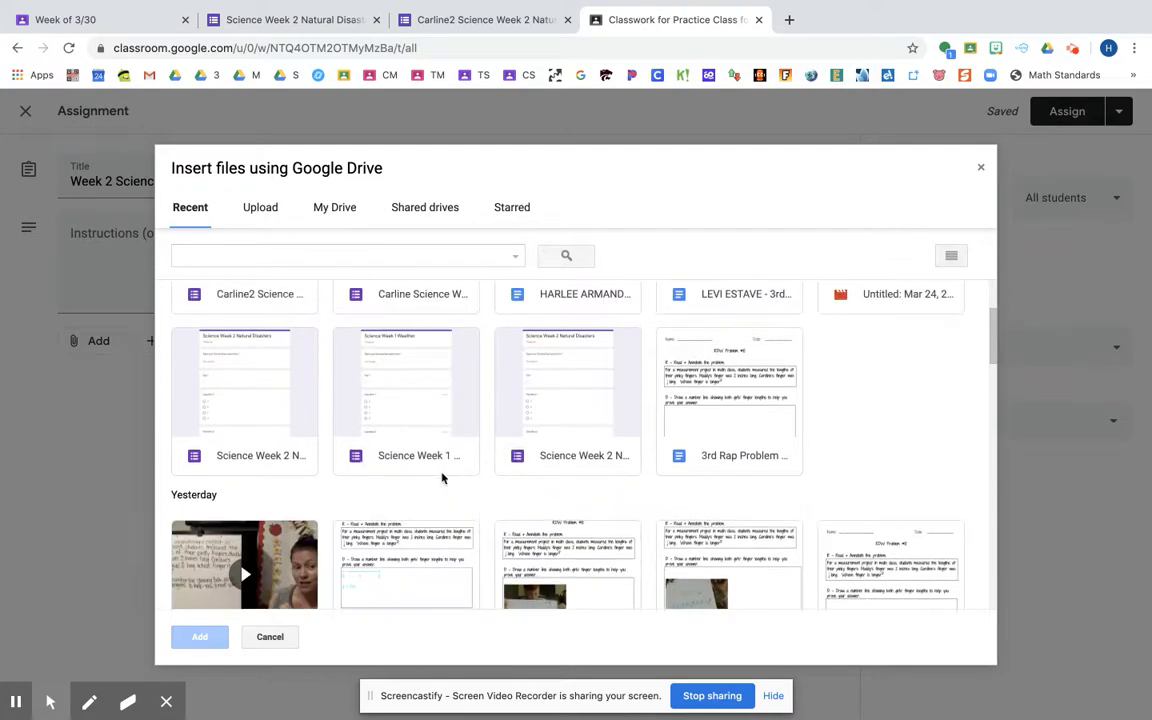
pyautogui.click(288, 457)
pyautogui.scroll(2, 288, 455)
pyautogui.click(396, 436)
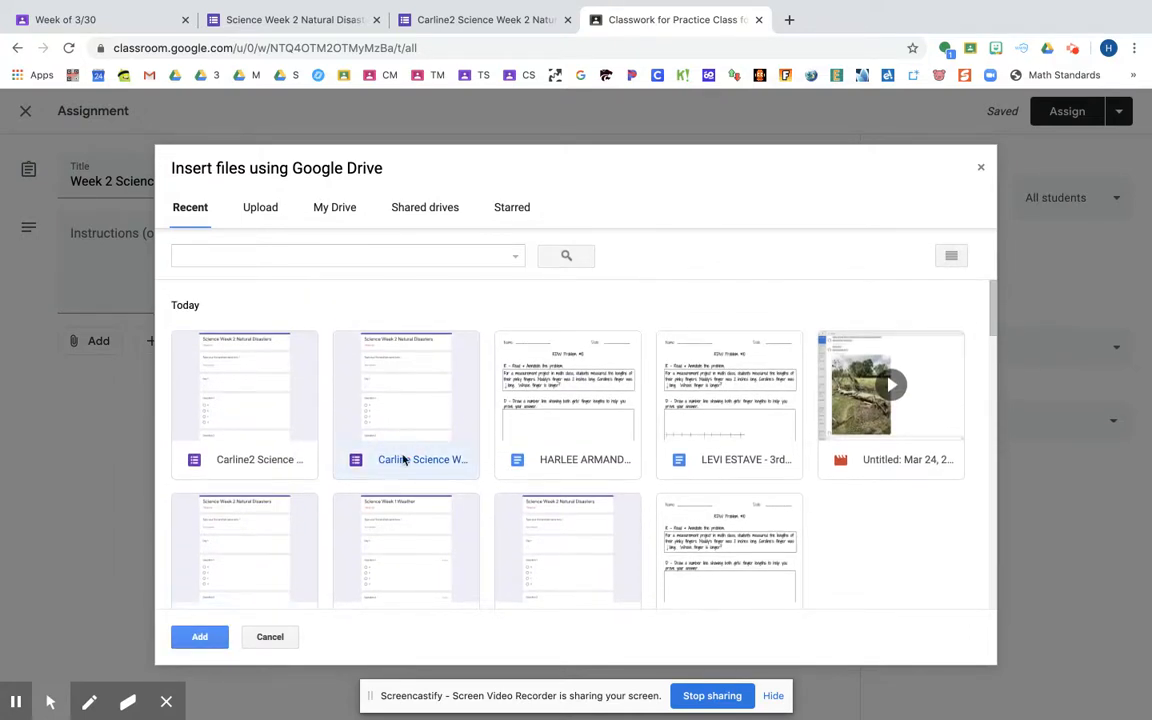
pyautogui.click(206, 638)
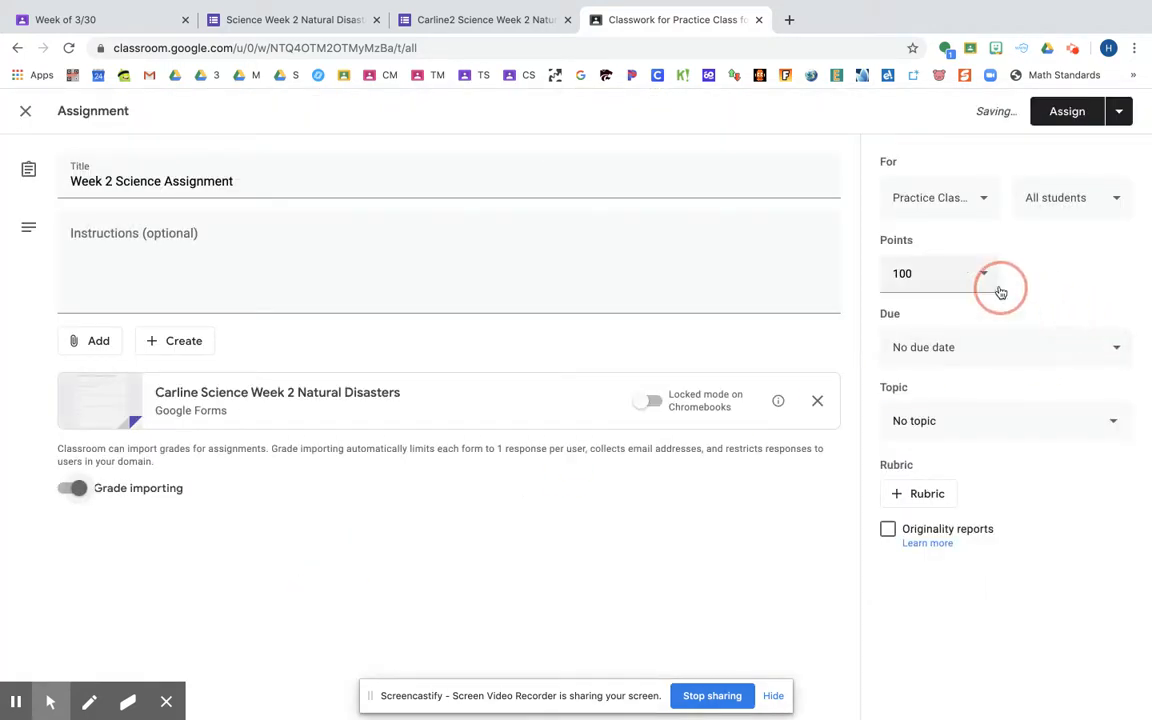
# - Check which classes the assignment can be posted to and set its points to 18
pyautogui.click(987, 204)
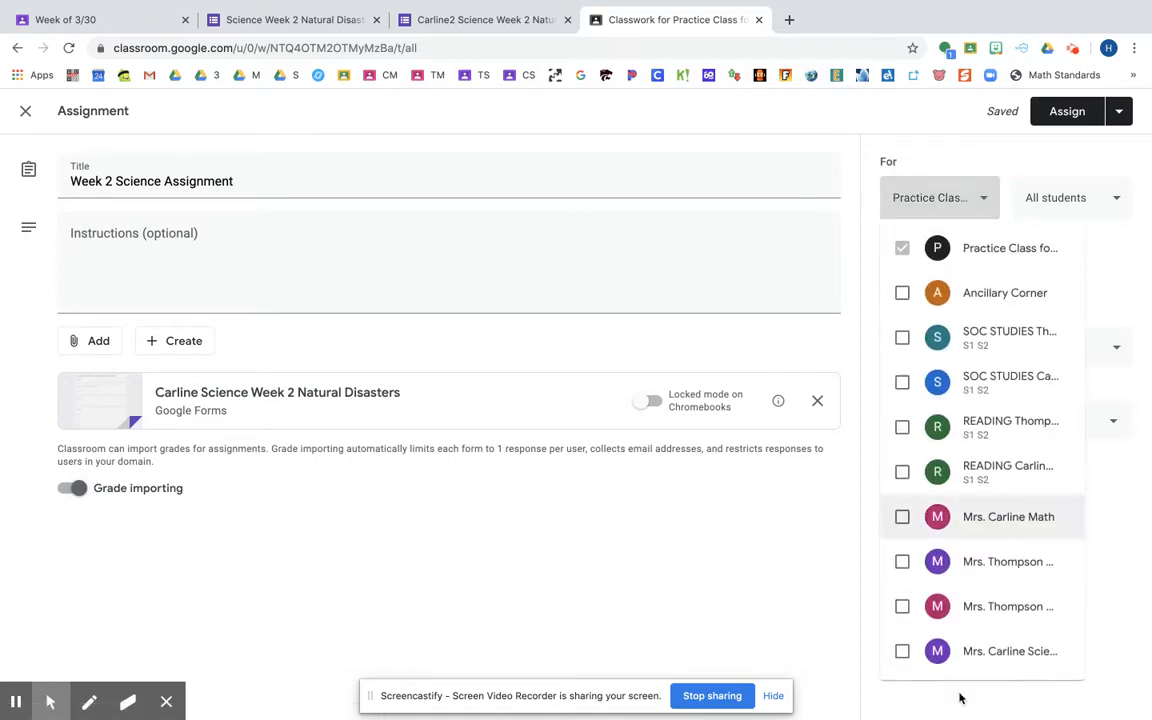
pyautogui.click(1126, 290)
pyautogui.click(977, 277)
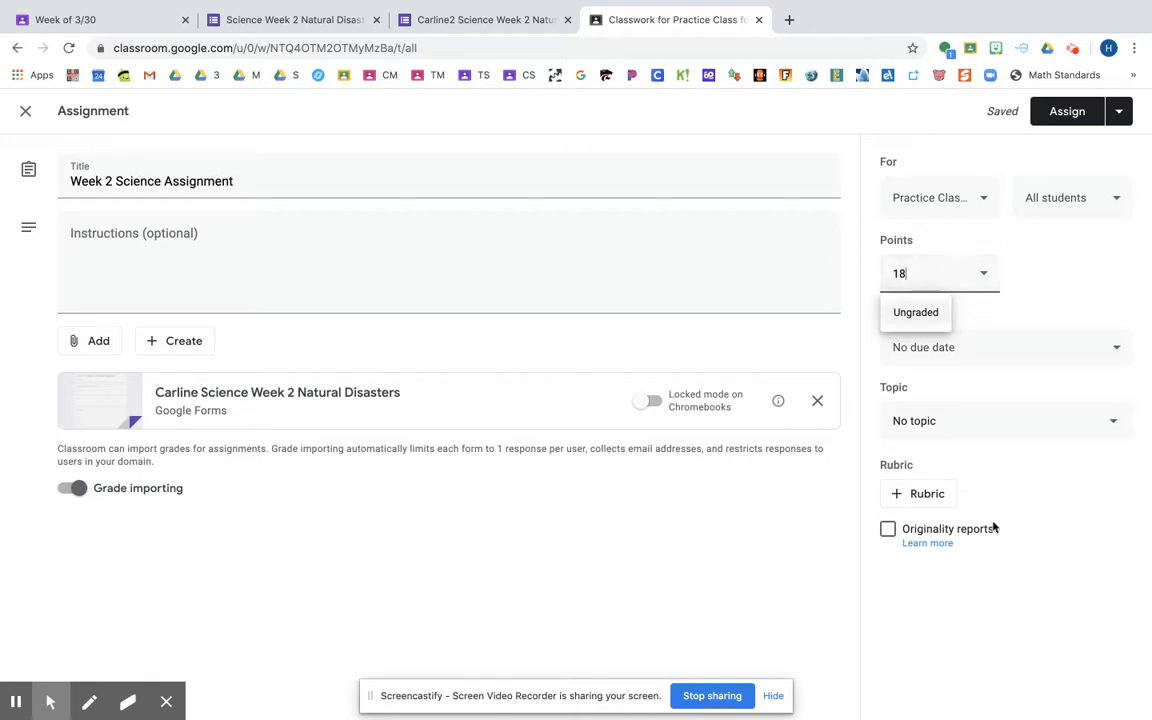
pyautogui.click(1039, 651)
# - Set the assignment's due date to Apr 3, 2020
pyautogui.click(1110, 346)
pyautogui.click(1050, 406)
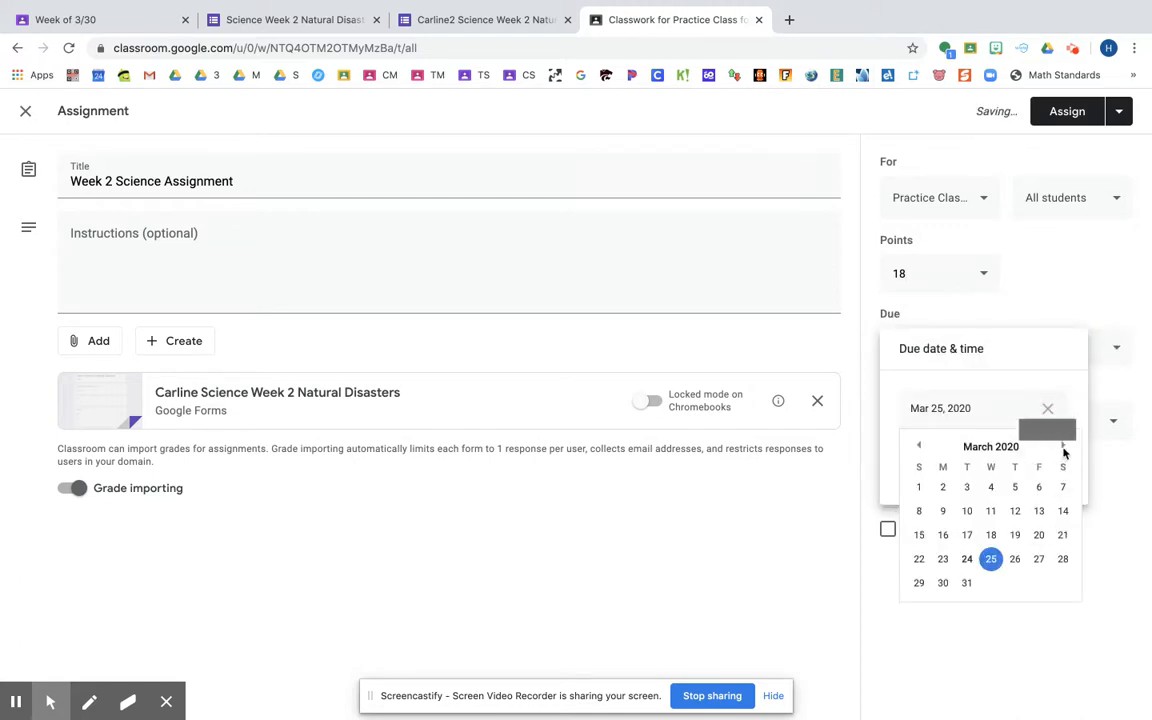
pyautogui.click(1063, 446)
pyautogui.click(1040, 489)
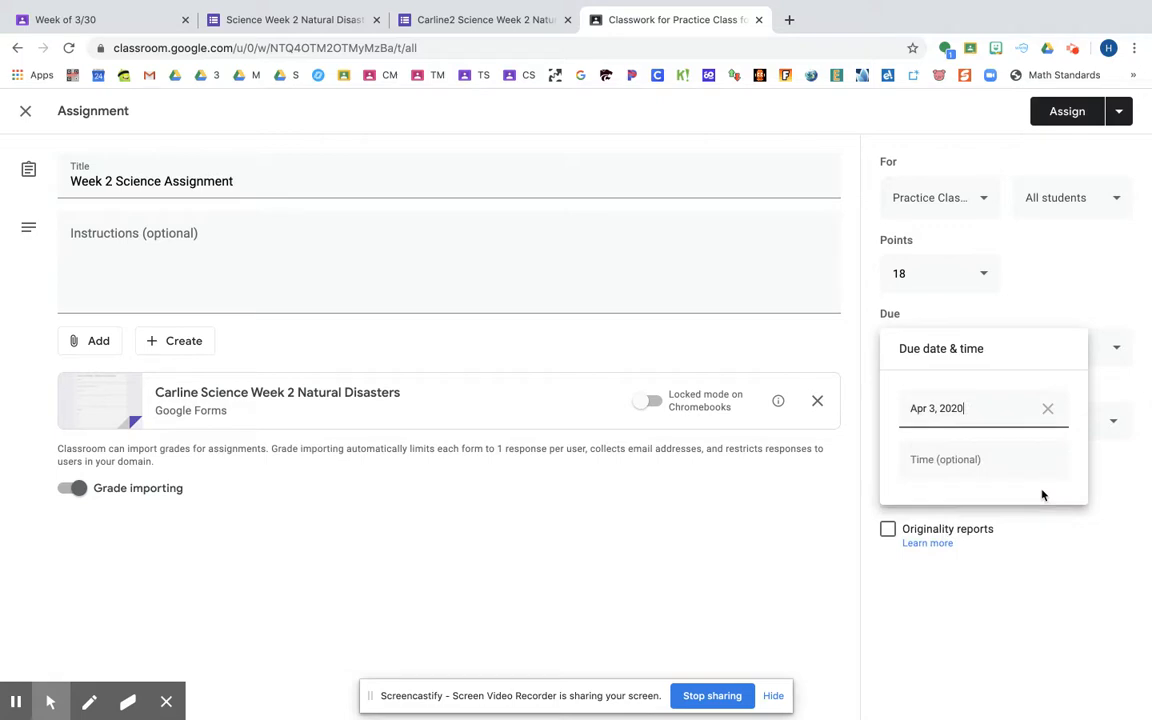
pyautogui.click(1052, 601)
# - Put the assignment under the Weekly Assignment topic and assign it to the class
pyautogui.click(1078, 422)
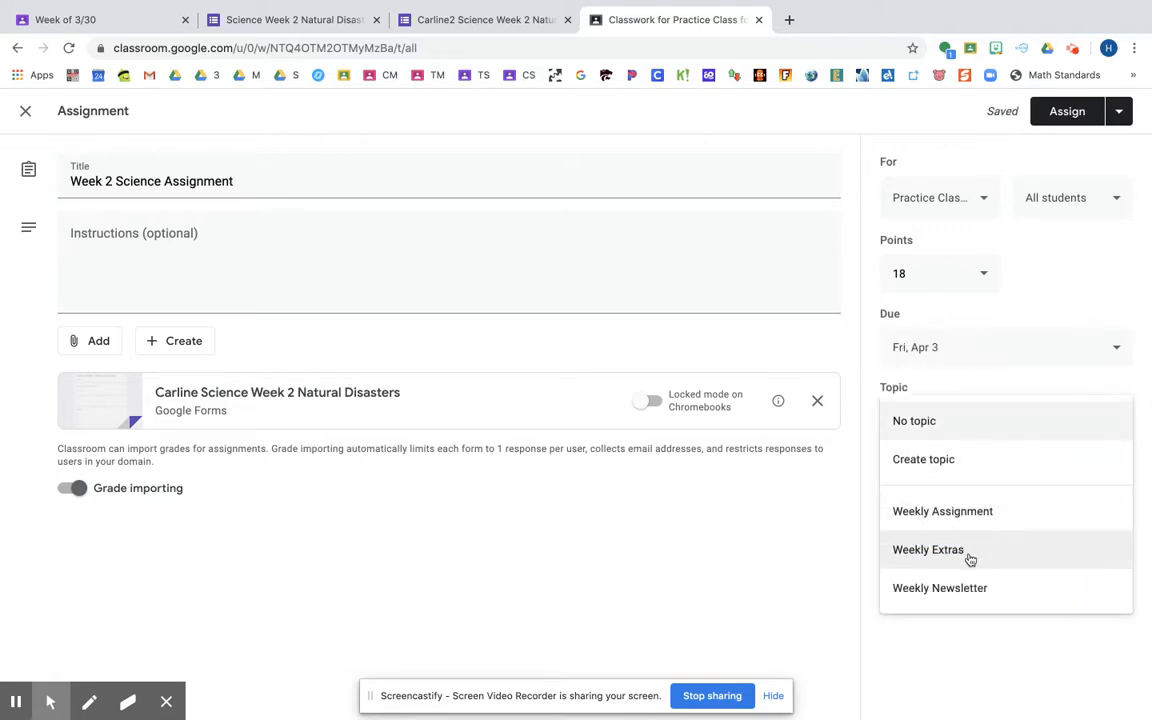
pyautogui.click(972, 512)
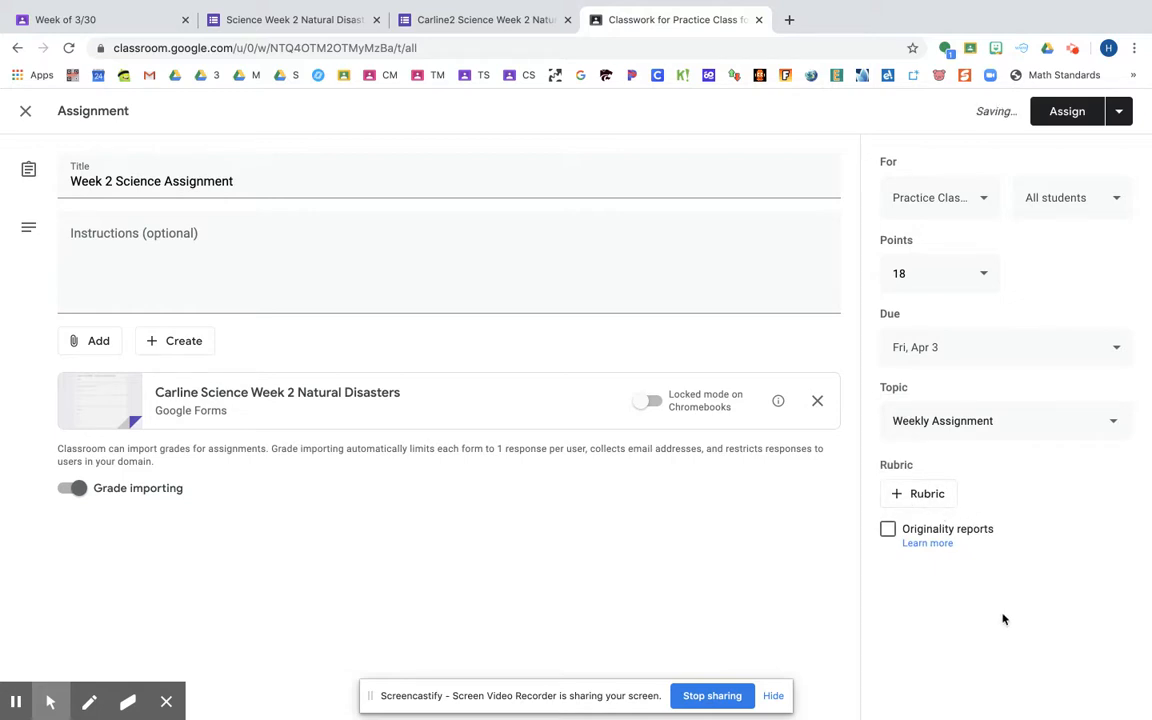
pyautogui.click(79, 489)
pyautogui.click(73, 489)
pyautogui.click(1076, 113)
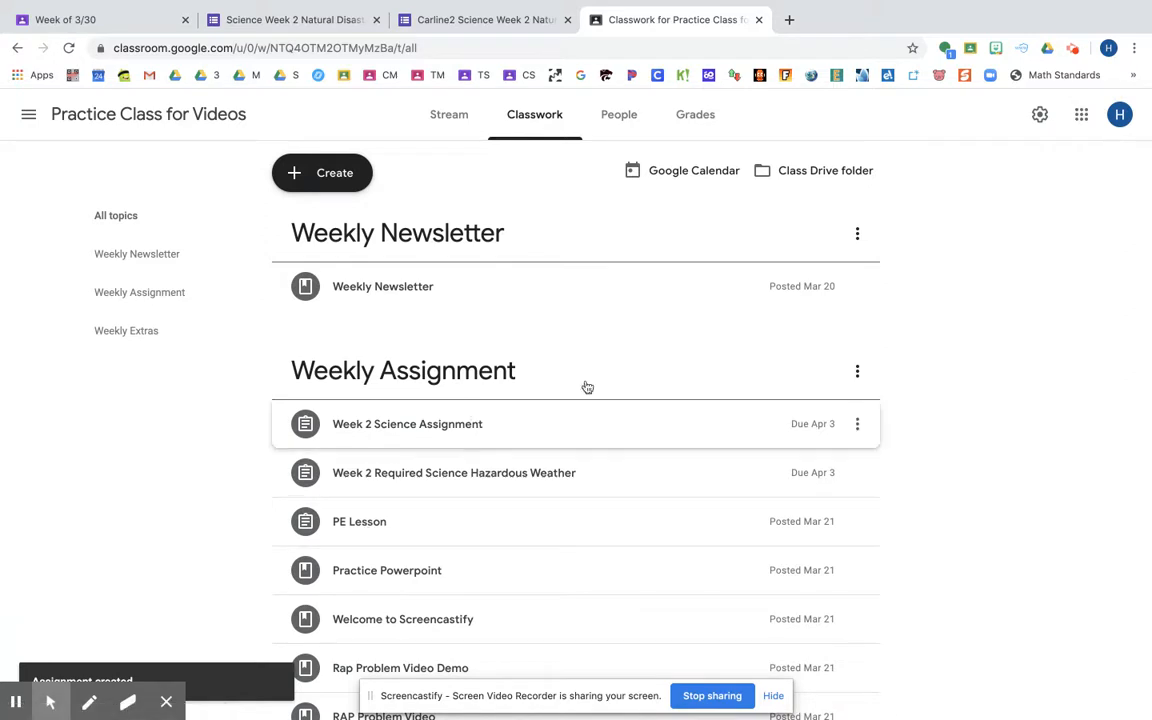
pyautogui.click(1071, 49)
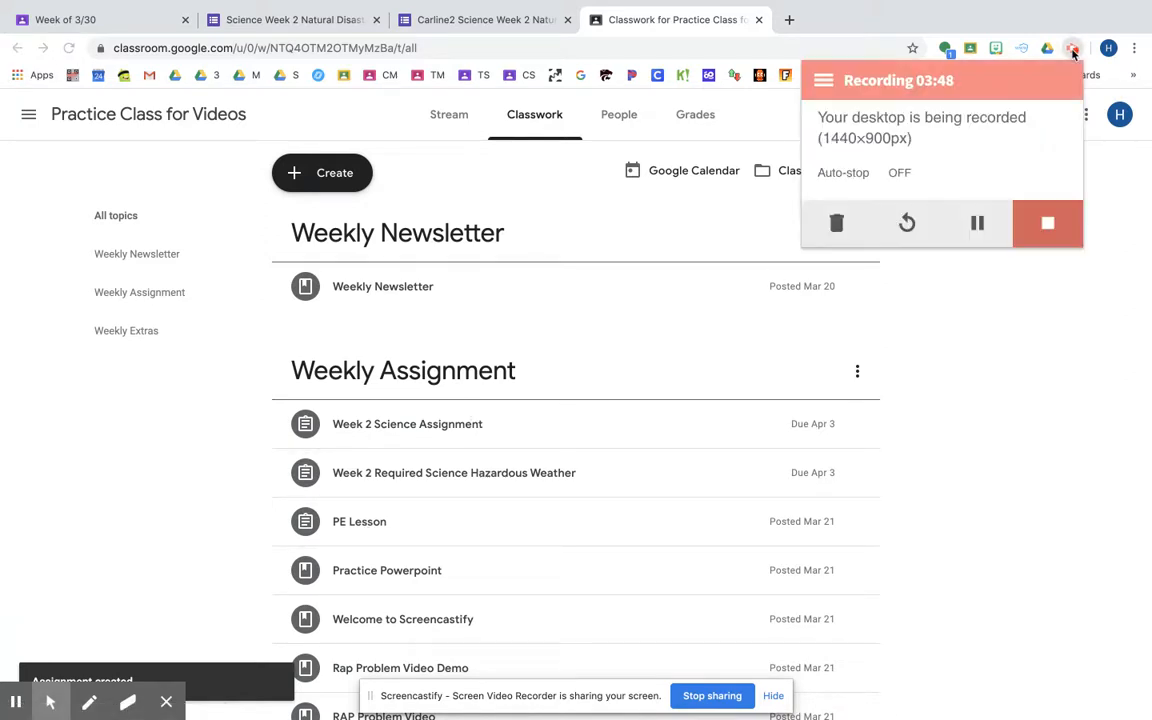